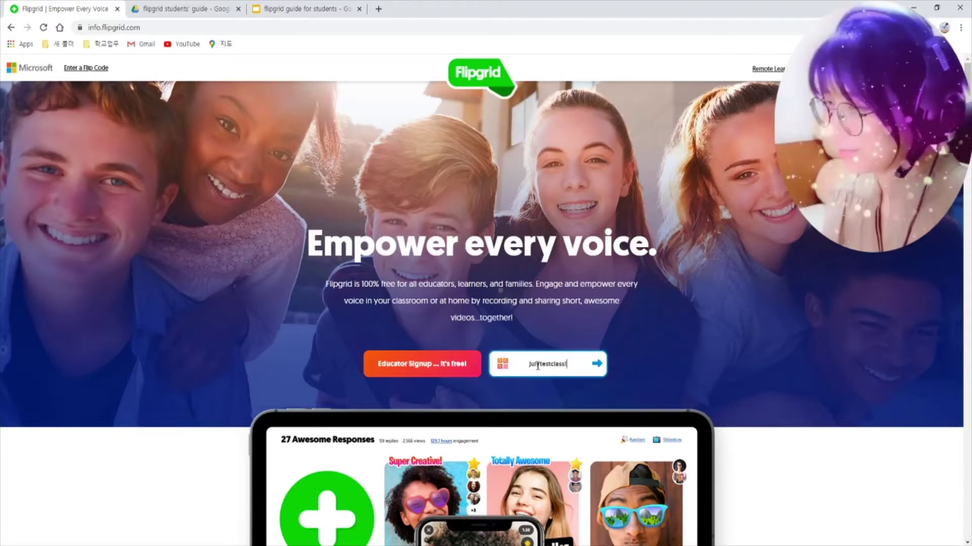
Enter test class 1 with the student ID password to reach its grid.
{"action": "left_click", "coordinate": [597, 365]}
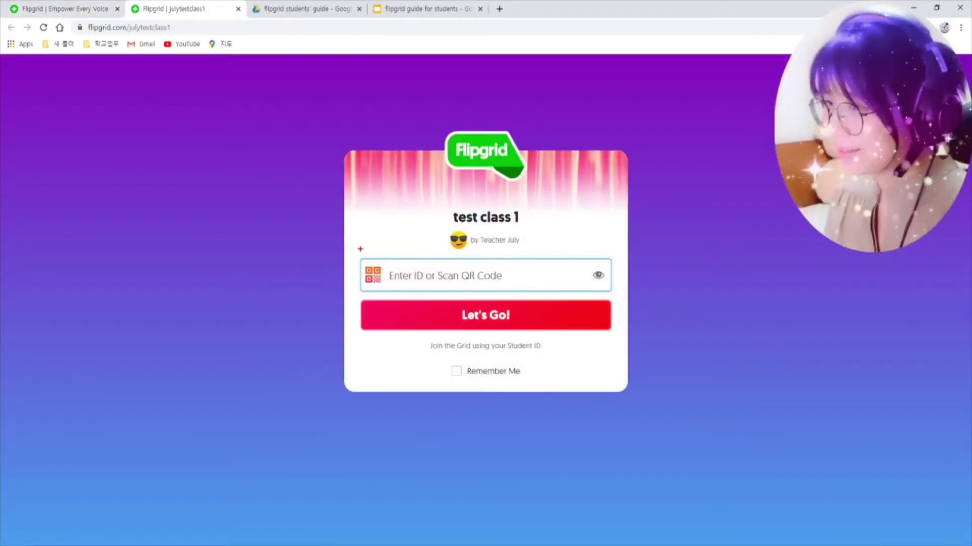
{"action": "mouse_move", "coordinate": [360, 249]}
{"action": "left_mouse_down"}
{"action": "mouse_move", "coordinate": [442, 289]}
{"action": "mouse_move", "coordinate": [620, 294]}
{"action": "left_mouse_up"}
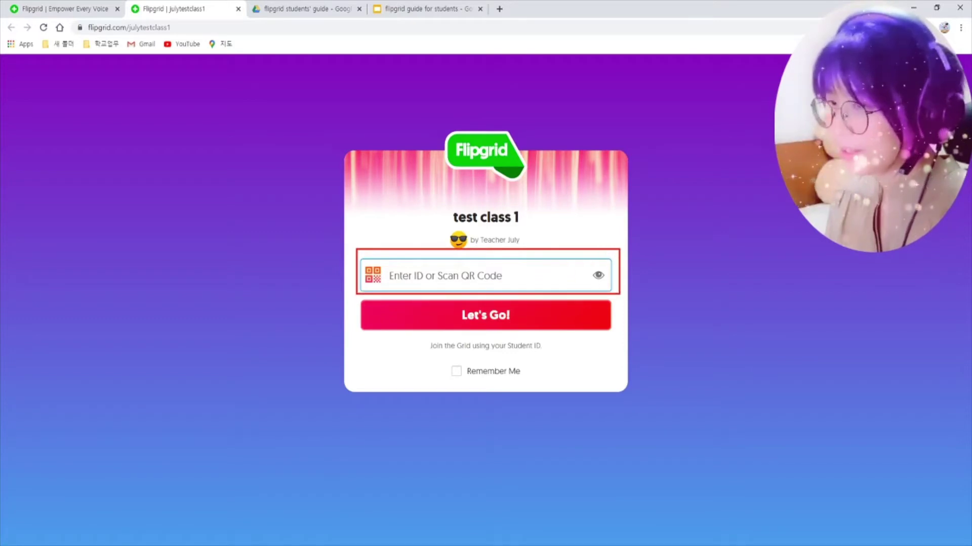
{"action": "key", "text": "Escape"}
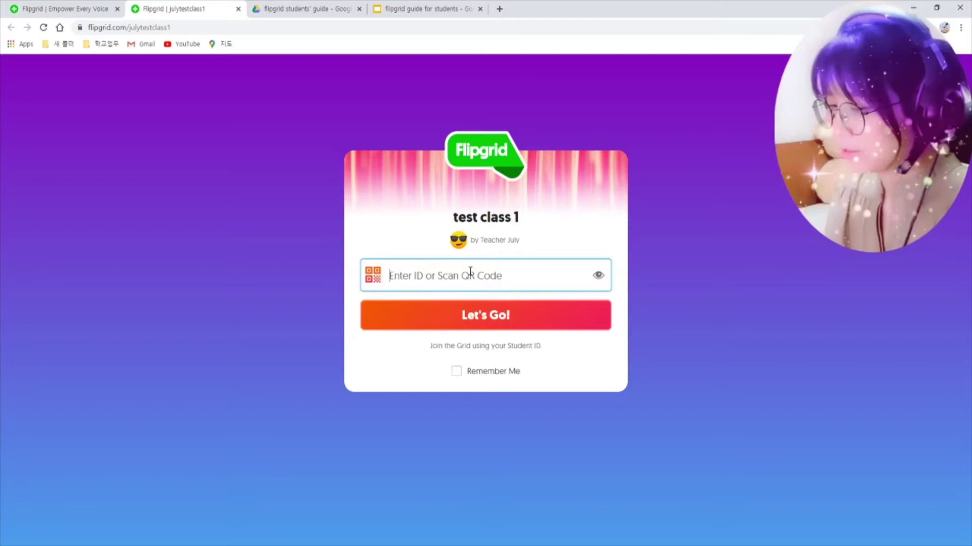
{"action": "left_click", "coordinate": [470, 272]}
{"action": "type", "text": "1"}
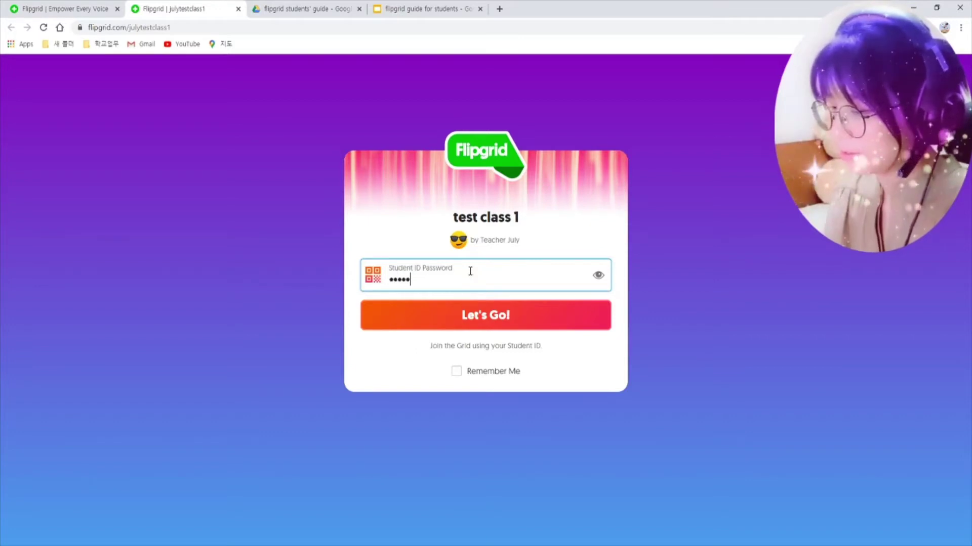
{"action": "left_click", "coordinate": [509, 318]}
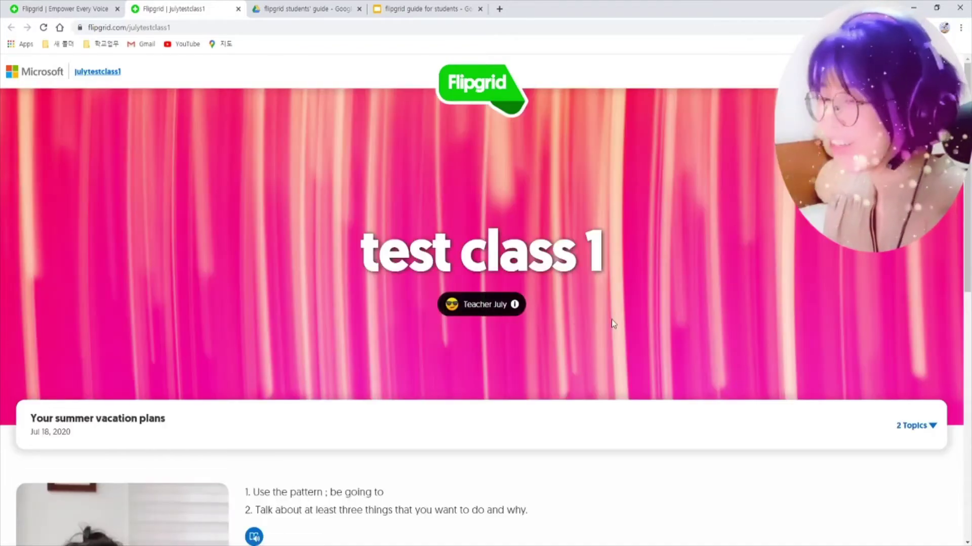
Scroll to the Responses section and start a new moderated video response.
{"action": "scroll", "coordinate": [625, 314], "scroll_direction": "down", "scroll_amount": 6}
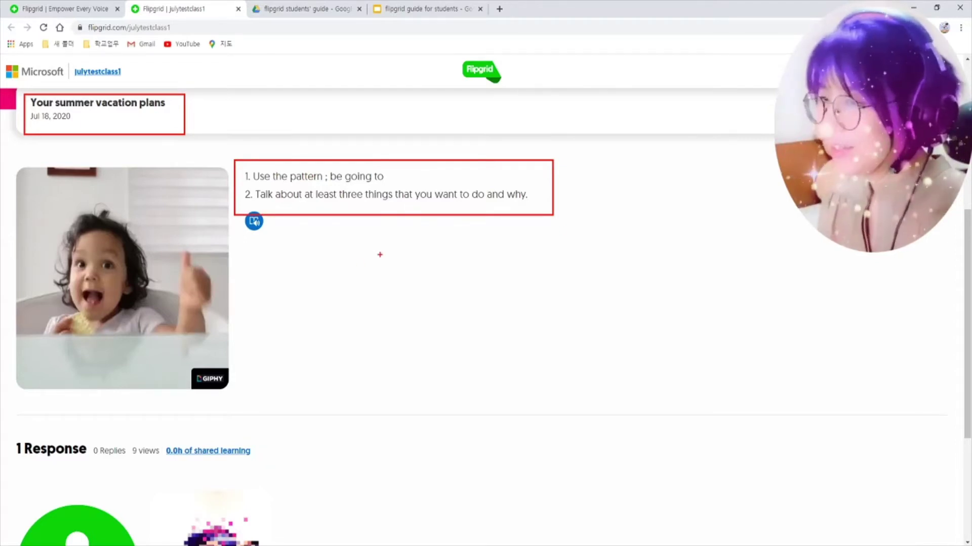
{"action": "scroll", "coordinate": [329, 250], "scroll_direction": "down", "scroll_amount": 4}
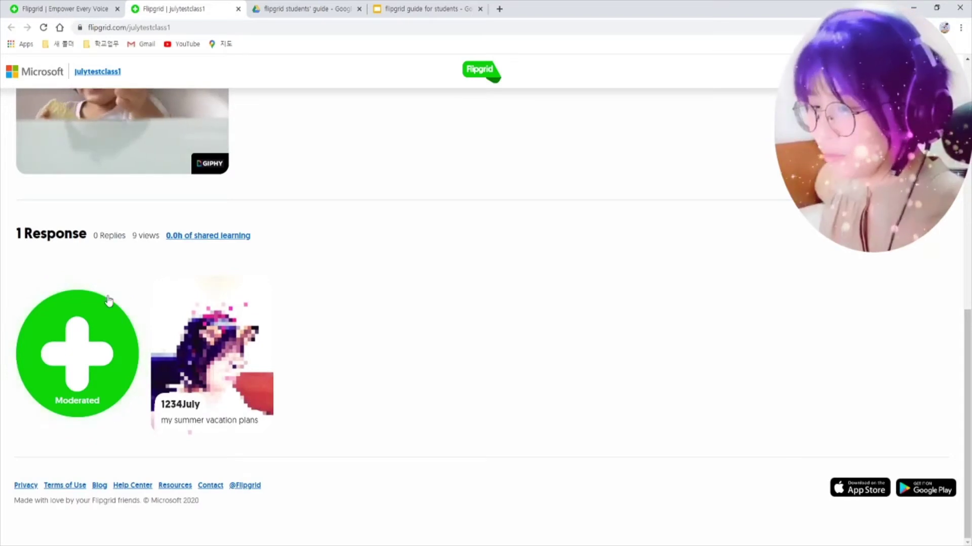
{"action": "mouse_move", "coordinate": [31, 283]}
{"action": "left_mouse_down"}
{"action": "mouse_move", "coordinate": [134, 386]}
{"action": "mouse_move", "coordinate": [148, 415]}
{"action": "left_mouse_up"}
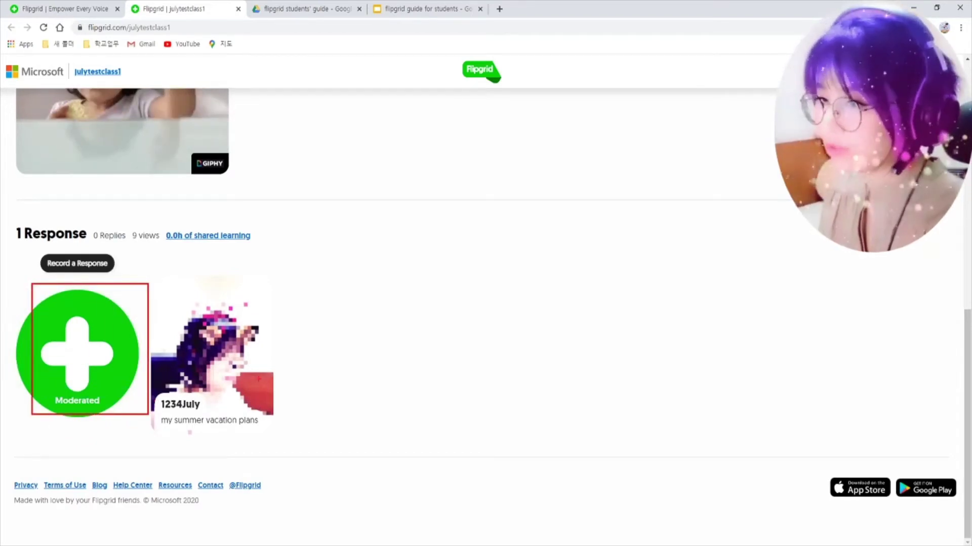
{"action": "left_click", "coordinate": [72, 357]}
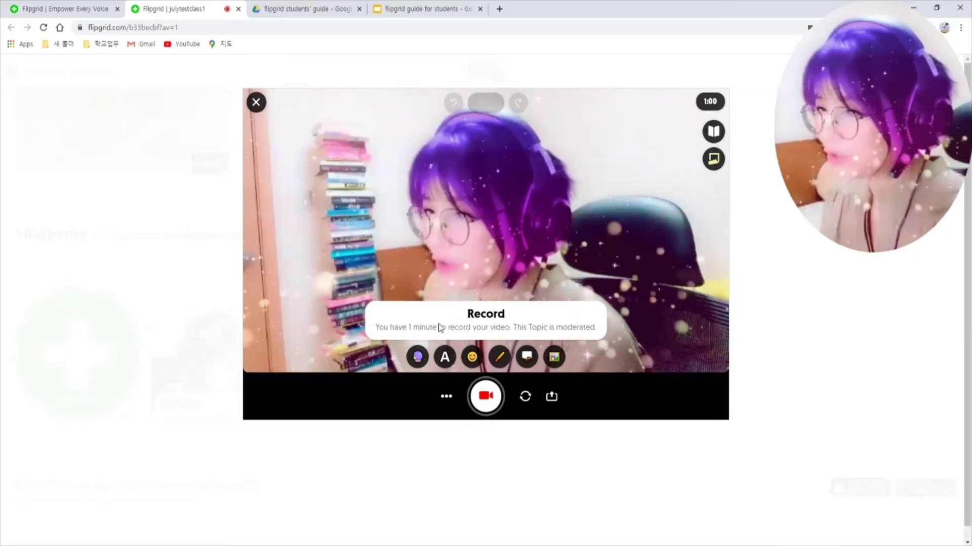
Apply the pixel filter, then place an enlarged rolling-laughing emoji sticker over the face.
{"action": "left_click", "coordinate": [418, 358]}
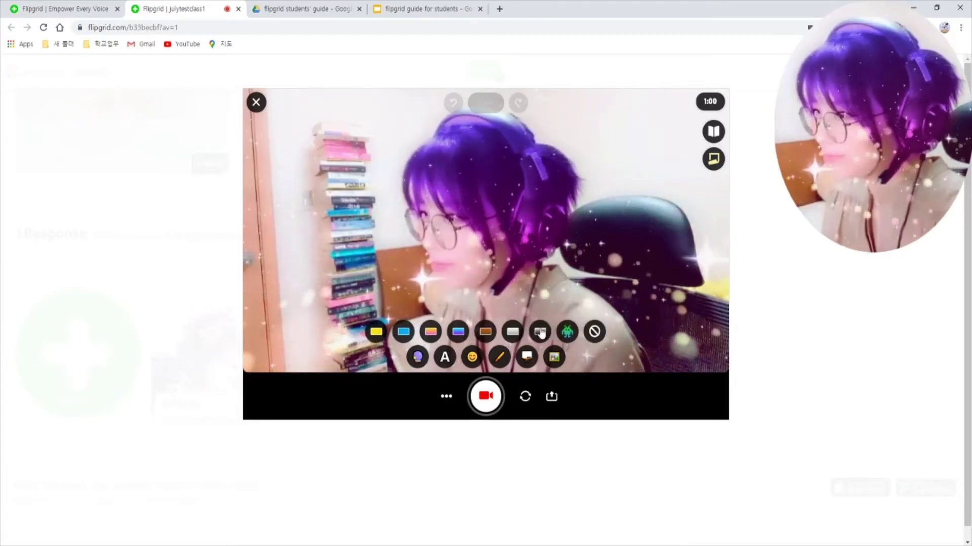
{"action": "left_click", "coordinate": [567, 331]}
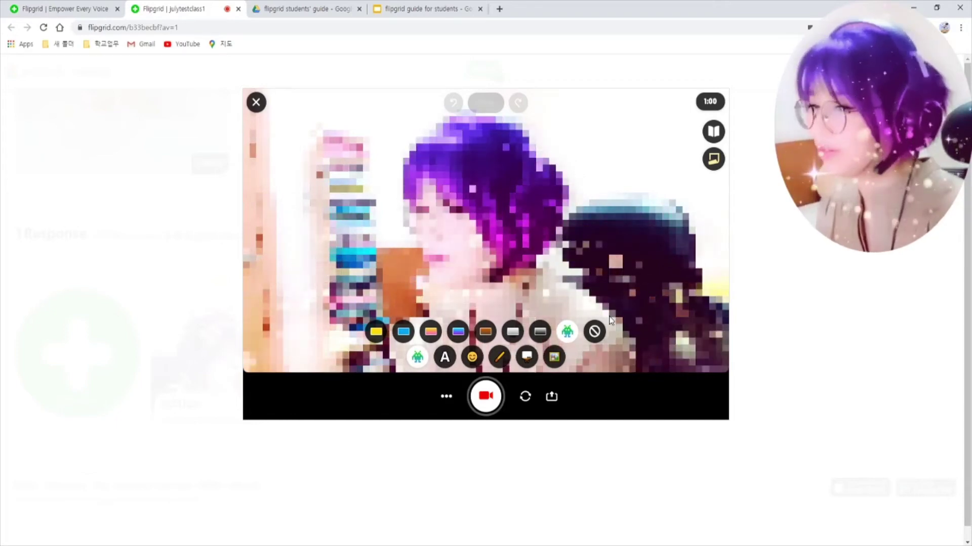
{"action": "left_click", "coordinate": [470, 357]}
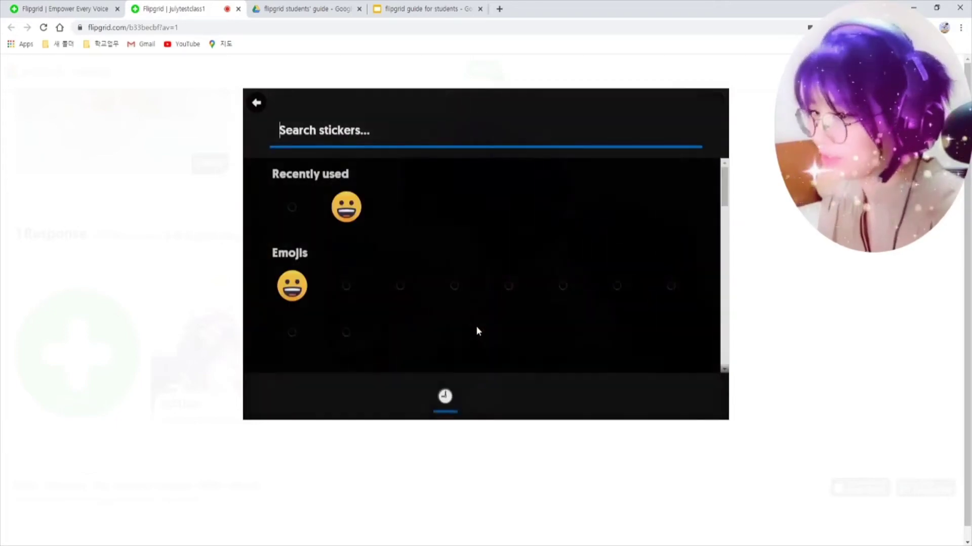
{"action": "left_click", "coordinate": [293, 206]}
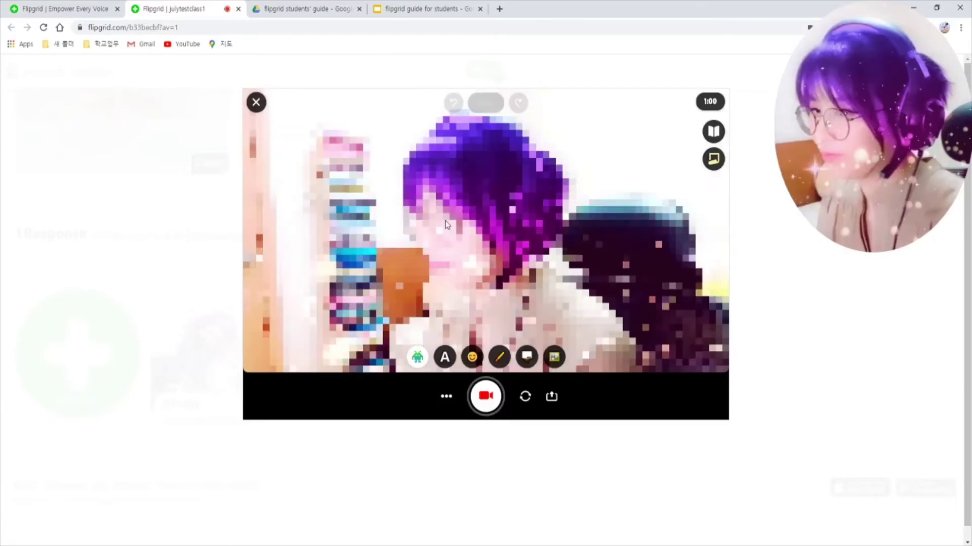
{"action": "left_click_drag", "start_coordinate": [486, 231], "coordinate": [428, 221]}
{"action": "left_click_drag", "start_coordinate": [464, 256], "coordinate": [488, 282]}
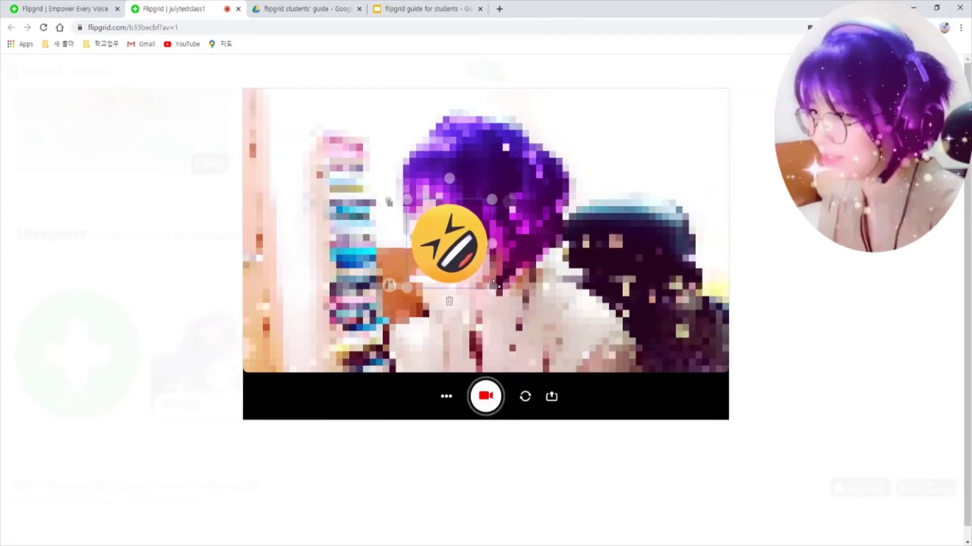
{"action": "left_click", "coordinate": [599, 277]}
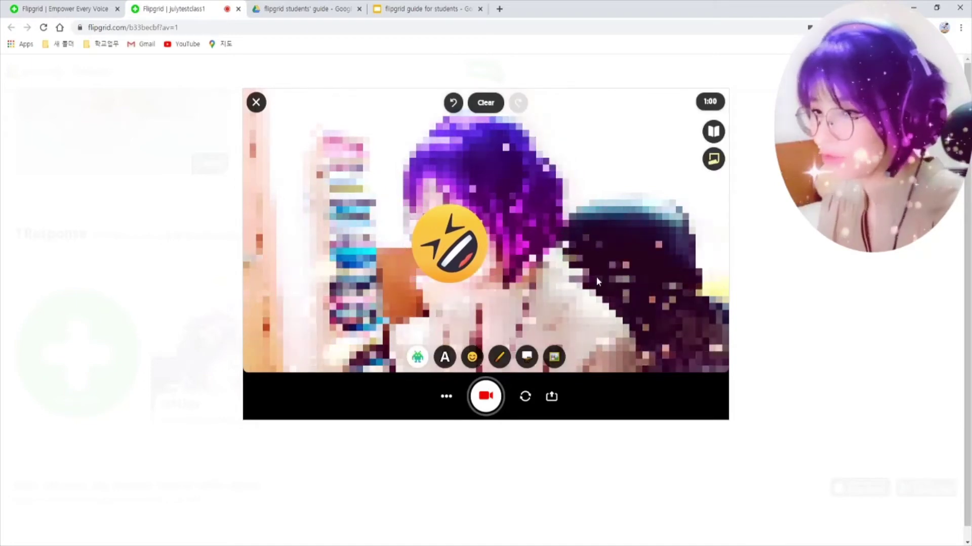
Add a Superpower-style 'Summer vacation!' text caption near the top of the video.
{"action": "left_click", "coordinate": [445, 358]}
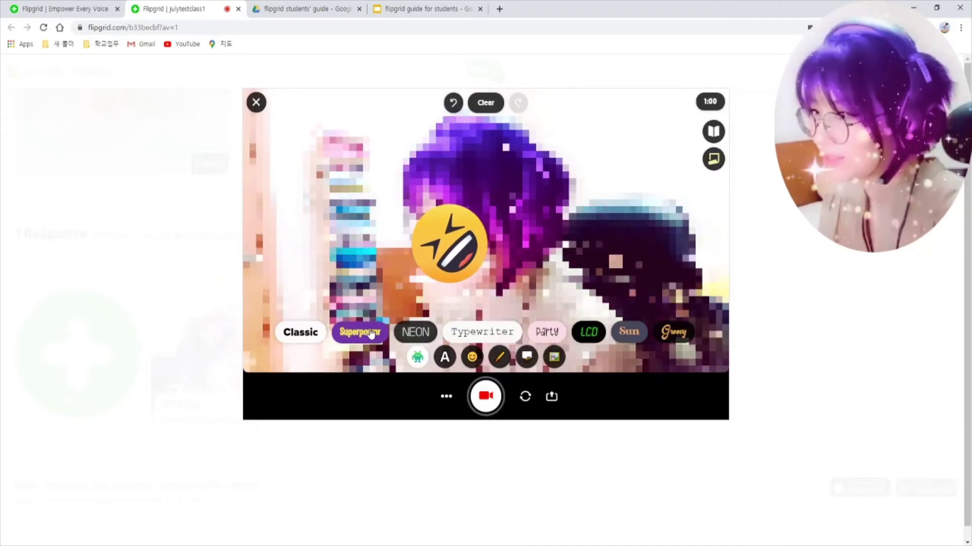
{"action": "left_click", "coordinate": [404, 248]}
{"action": "type", "text": "Sum"}
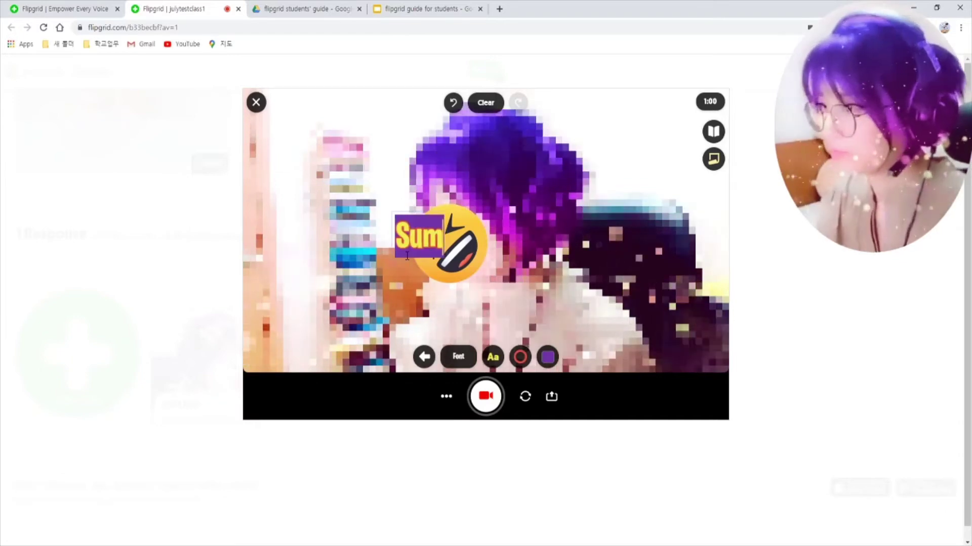
{"action": "type", "text": "mer vacation"}
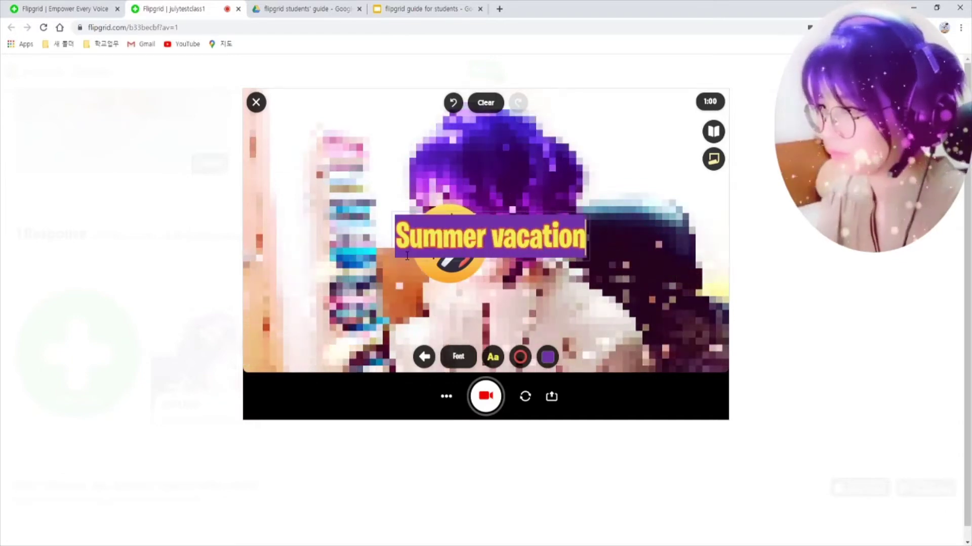
{"action": "type", "text": "!"}
{"action": "left_click_drag", "start_coordinate": [469, 224], "coordinate": [462, 150]}
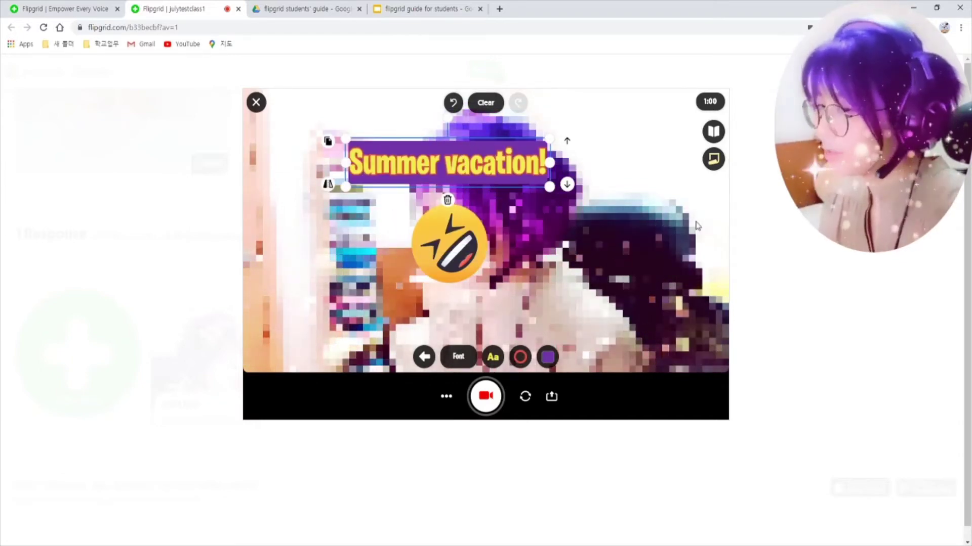
Add a sticky note reading 'My plans...' and place it beside the emoji.
{"action": "left_click", "coordinate": [713, 160]}
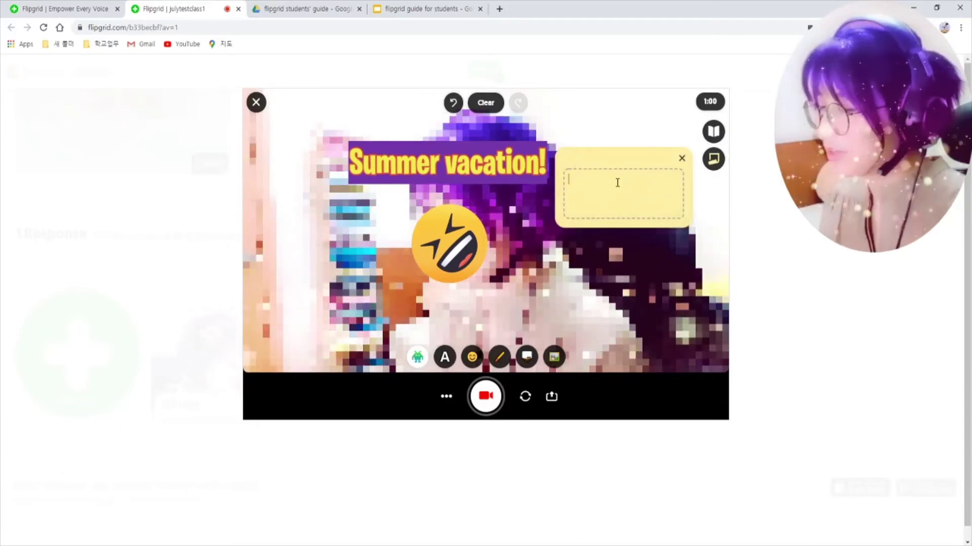
{"action": "type", "text": "My pla"}
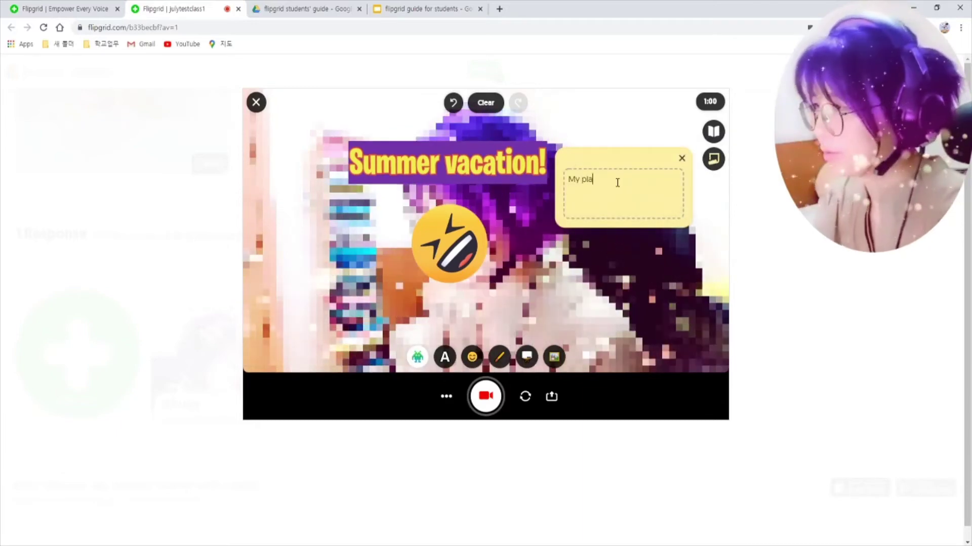
{"action": "type", "text": "ns..."}
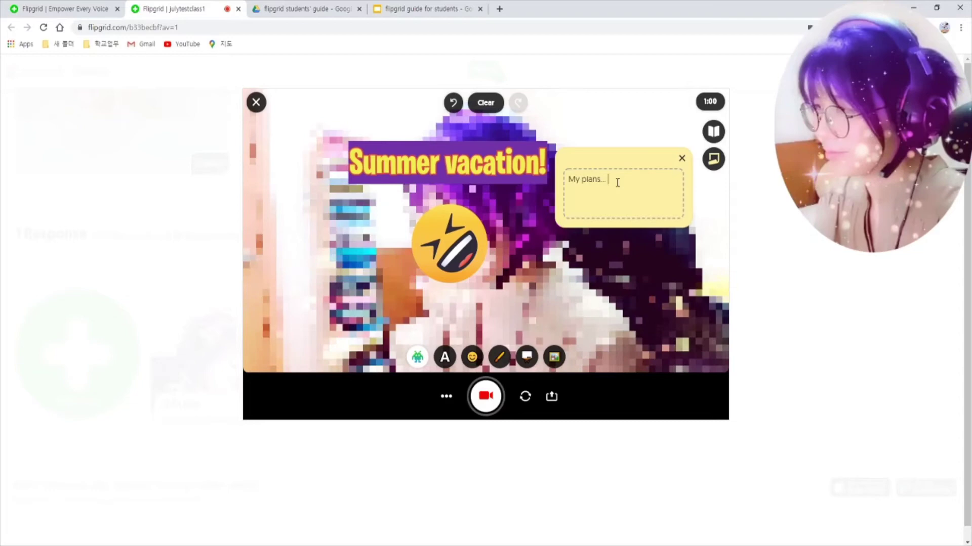
{"action": "left_click", "coordinate": [603, 234]}
{"action": "left_click_drag", "start_coordinate": [628, 171], "coordinate": [588, 227]}
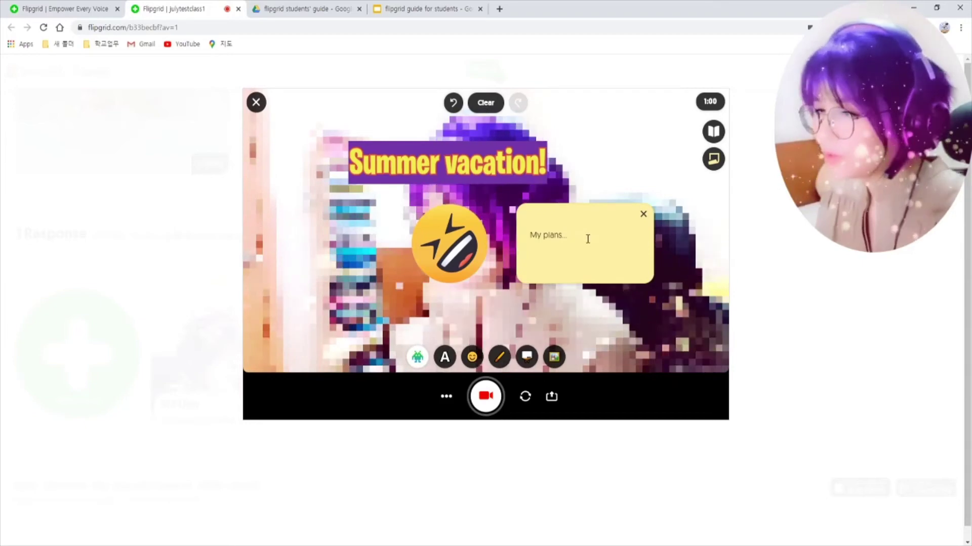
Cover the camera with a whiteboard and draw a black line from the left to the emoji.
{"action": "left_click", "coordinate": [526, 357]}
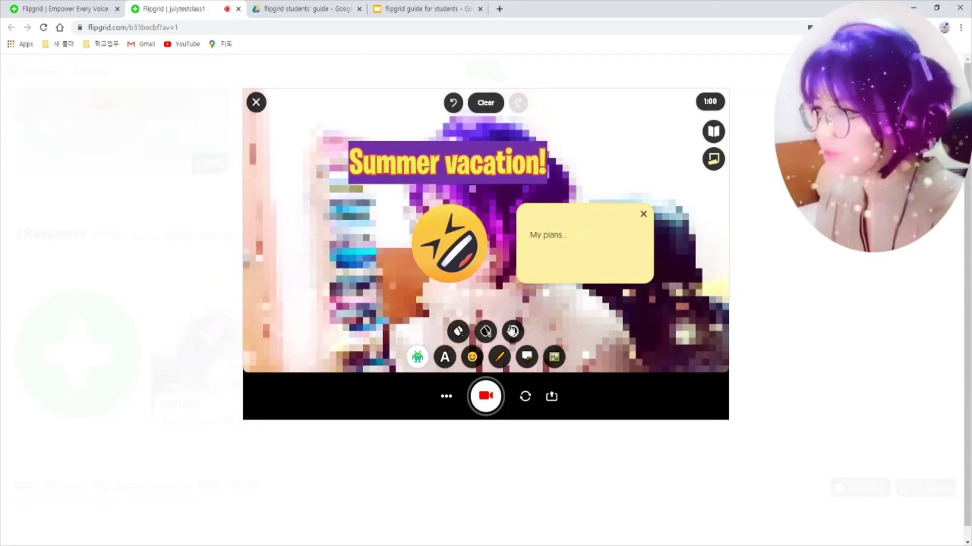
{"action": "left_click", "coordinate": [457, 330]}
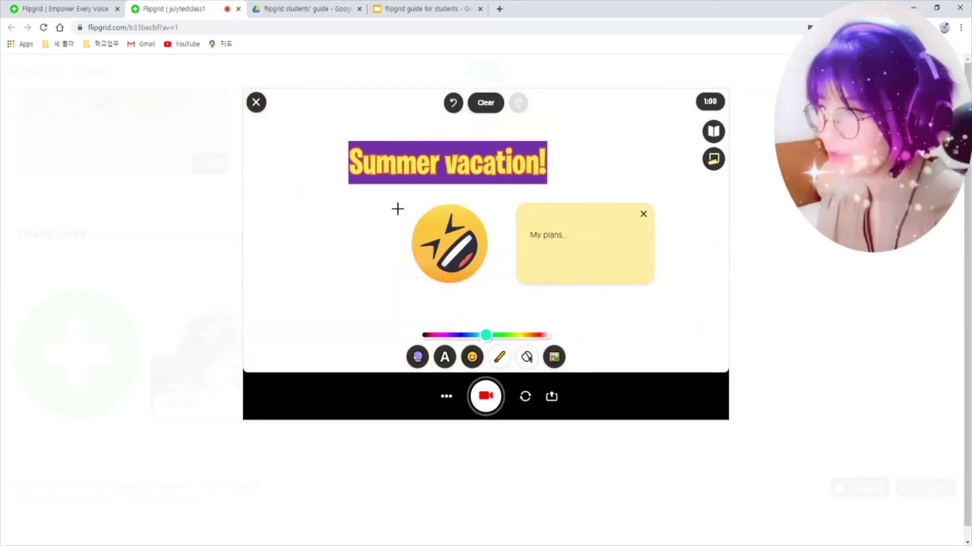
{"action": "mouse_move", "coordinate": [285, 215]}
{"action": "left_mouse_down"}
{"action": "mouse_move", "coordinate": [325, 250]}
{"action": "mouse_move", "coordinate": [479, 216]}
{"action": "left_mouse_up"}
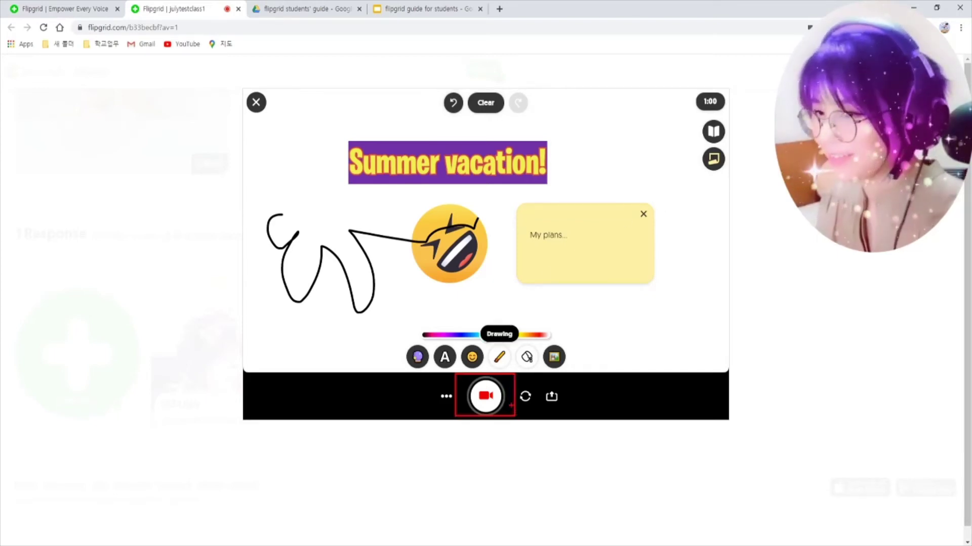
Record a short clip of the decorated board and pause it, leaving 0:48.
{"action": "left_click", "coordinate": [486, 397]}
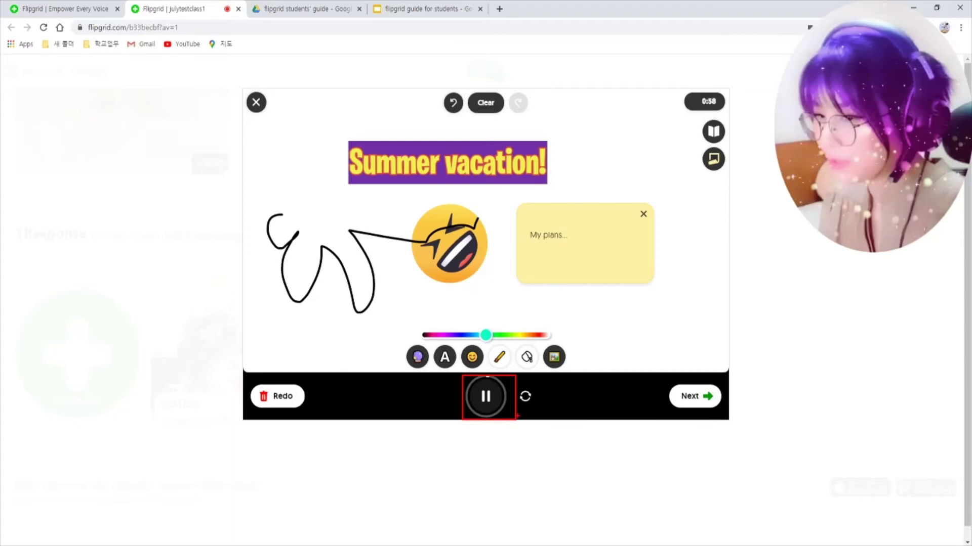
{"action": "left_click", "coordinate": [485, 396]}
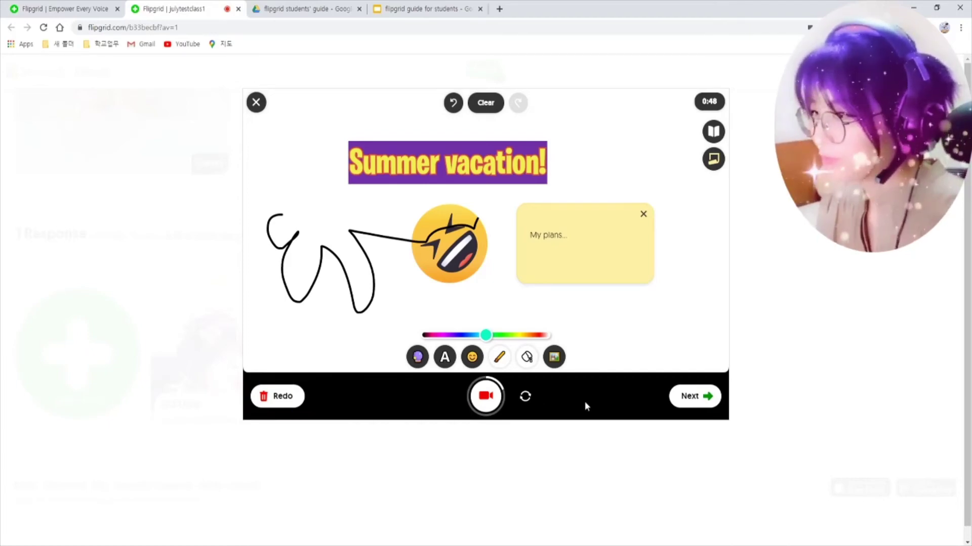
Trim the start and a little of the end off the recorded clip and confirm.
{"action": "left_click", "coordinate": [701, 402]}
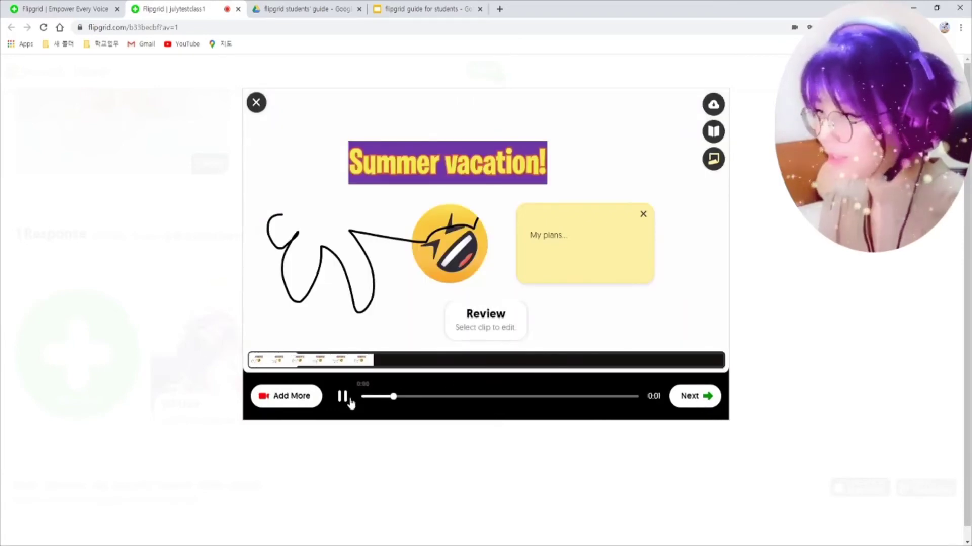
{"action": "left_click", "coordinate": [343, 399]}
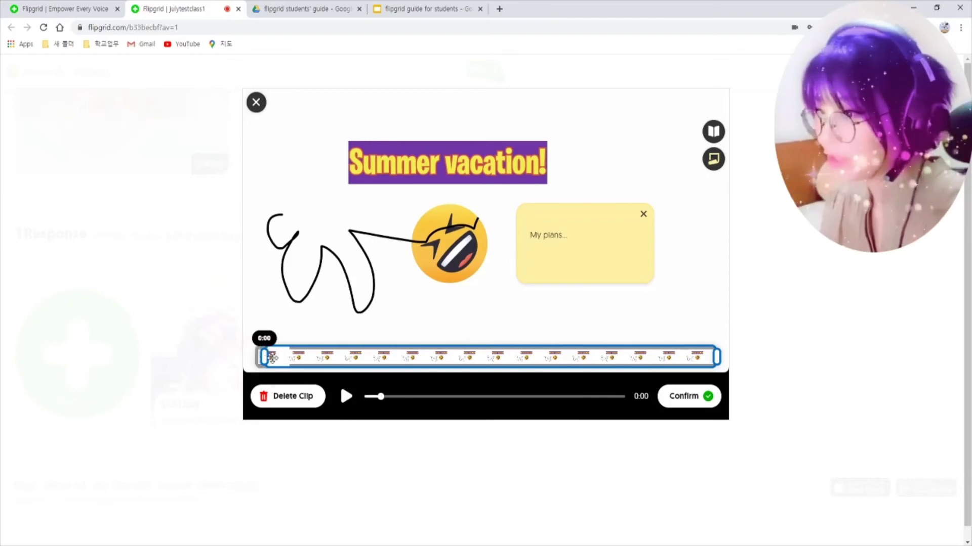
{"action": "left_click_drag", "start_coordinate": [259, 357], "coordinate": [400, 357]}
{"action": "left_click_drag", "start_coordinate": [720, 357], "coordinate": [711, 357]}
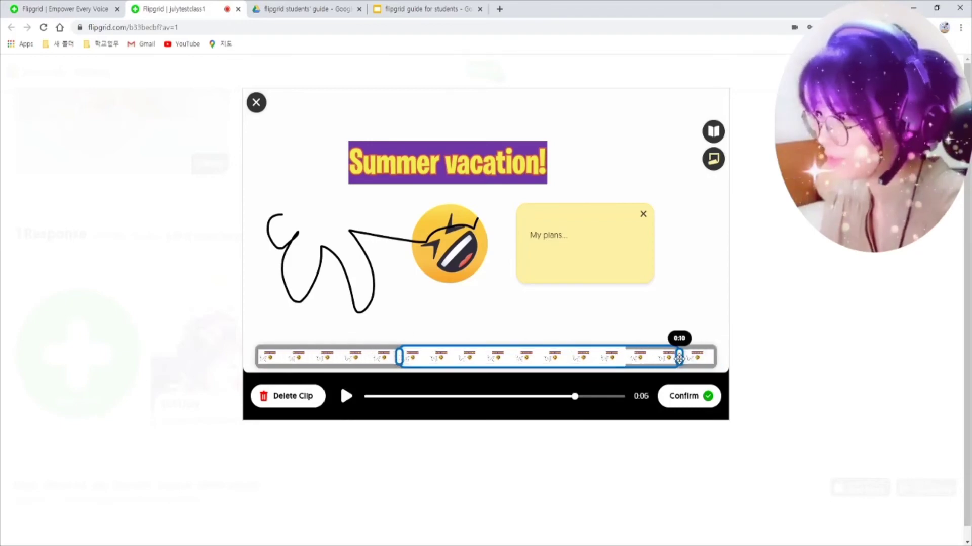
{"action": "left_click_drag", "start_coordinate": [679, 359], "coordinate": [679, 359]}
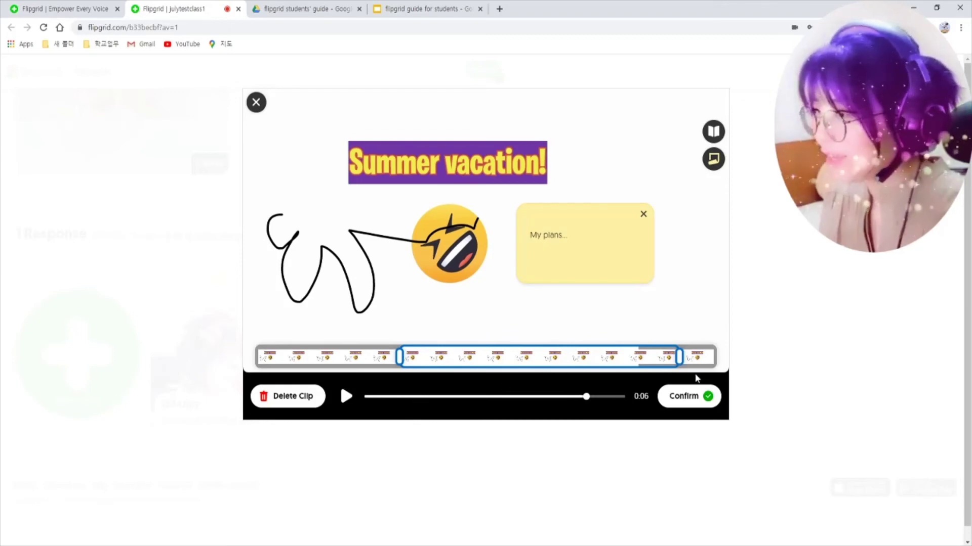
{"action": "left_click", "coordinate": [698, 395]}
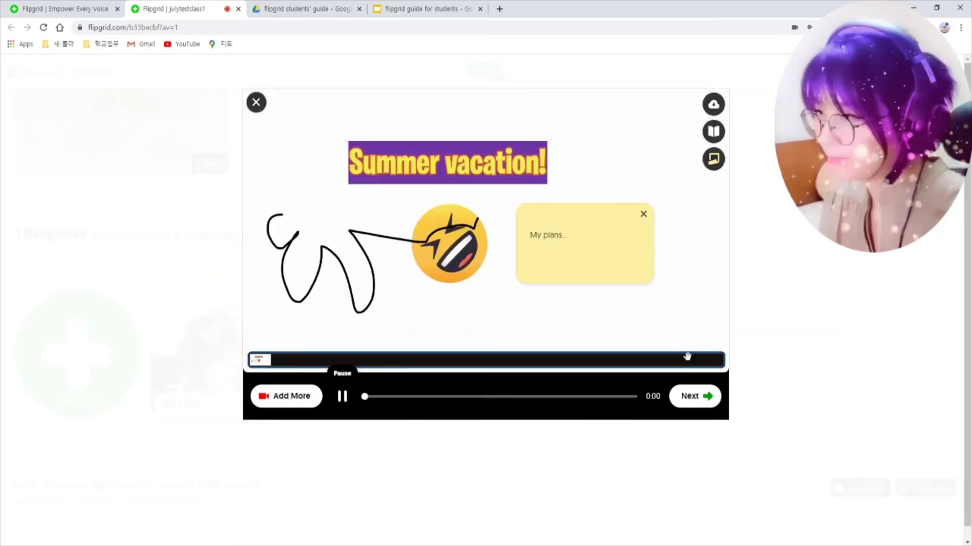
Snap the selfie and continue to the Submit your video form.
{"action": "left_click", "coordinate": [695, 397]}
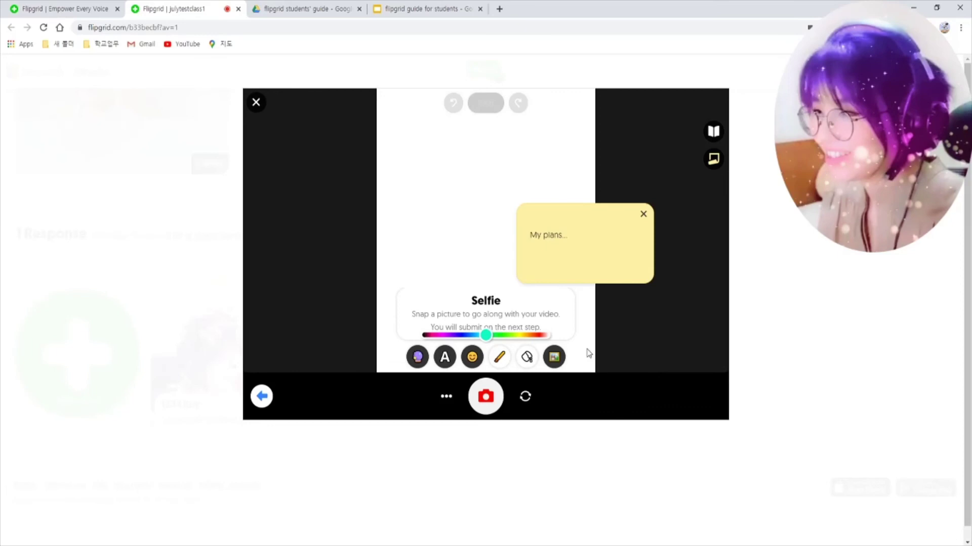
{"action": "left_click_drag", "start_coordinate": [459, 375], "coordinate": [514, 416]}
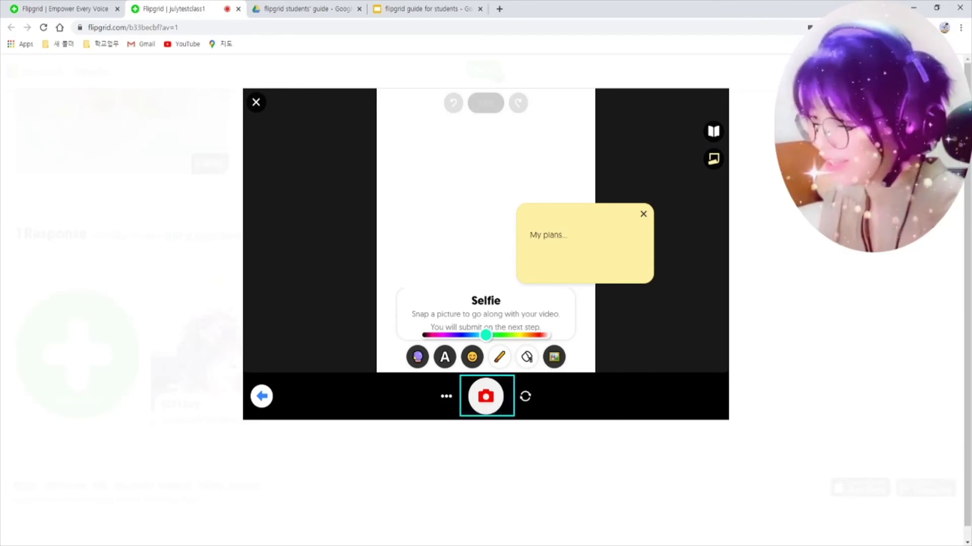
{"action": "left_click", "coordinate": [487, 396]}
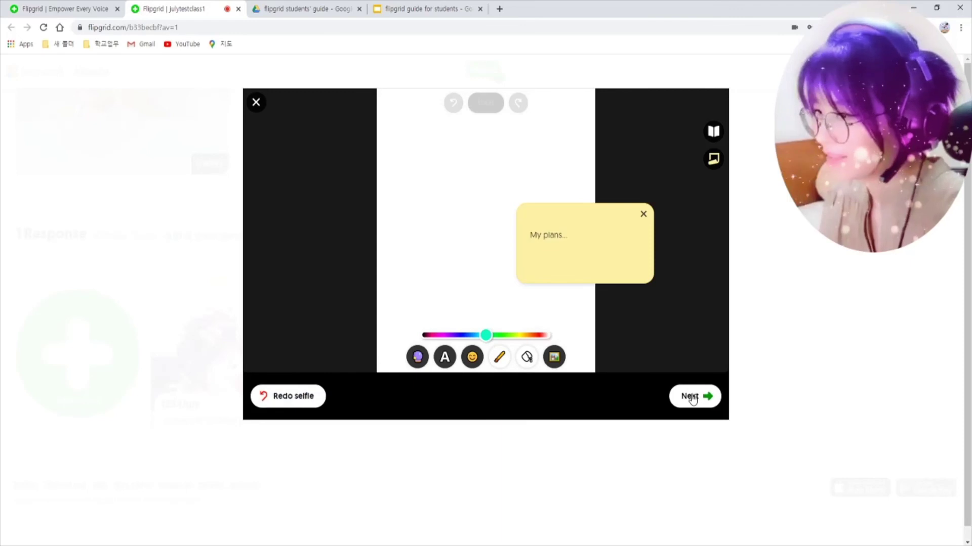
{"action": "left_click", "coordinate": [691, 396]}
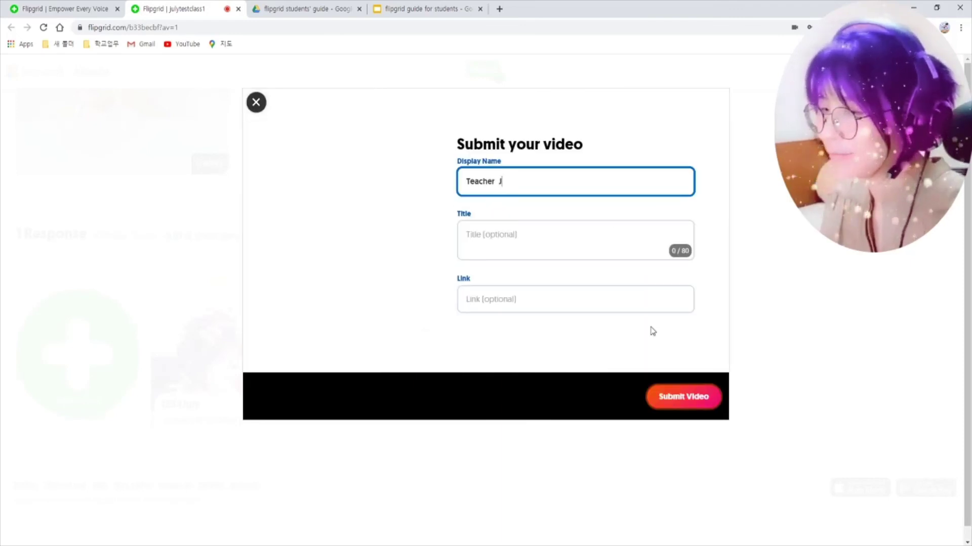
Check the Display Name, submit the video and complete the Congrats screen.
{"action": "key", "text": "Tab"}
{"action": "left_click", "coordinate": [561, 180]}
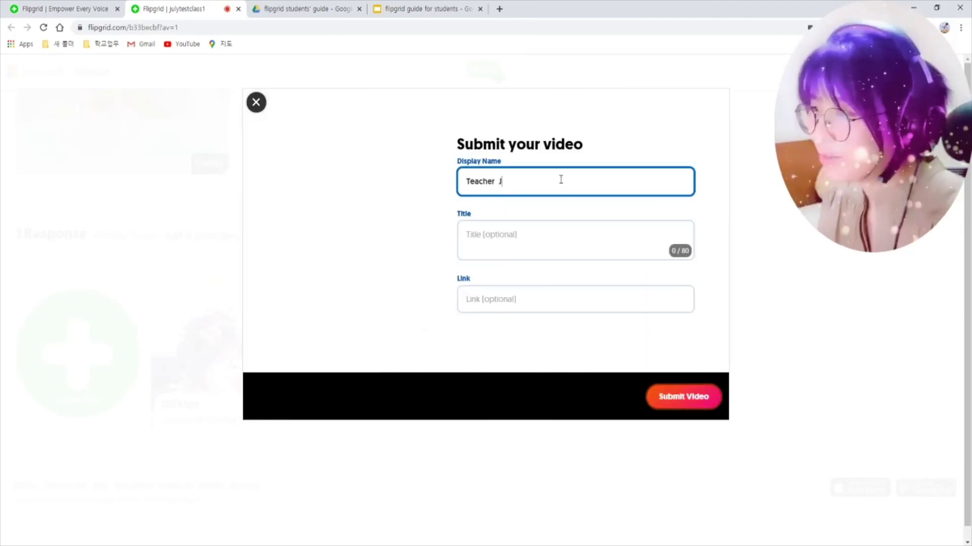
{"action": "left_click", "coordinate": [691, 400]}
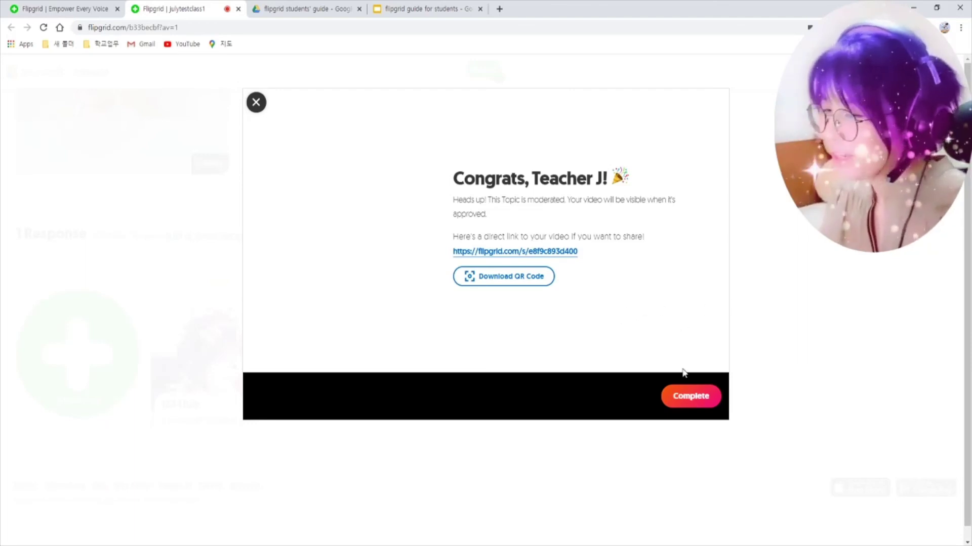
{"action": "left_click", "coordinate": [686, 405]}
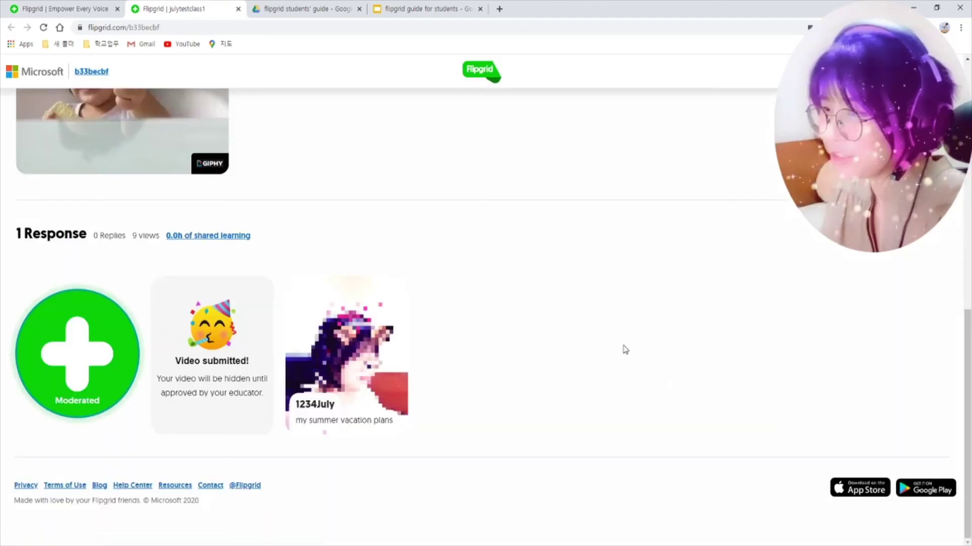